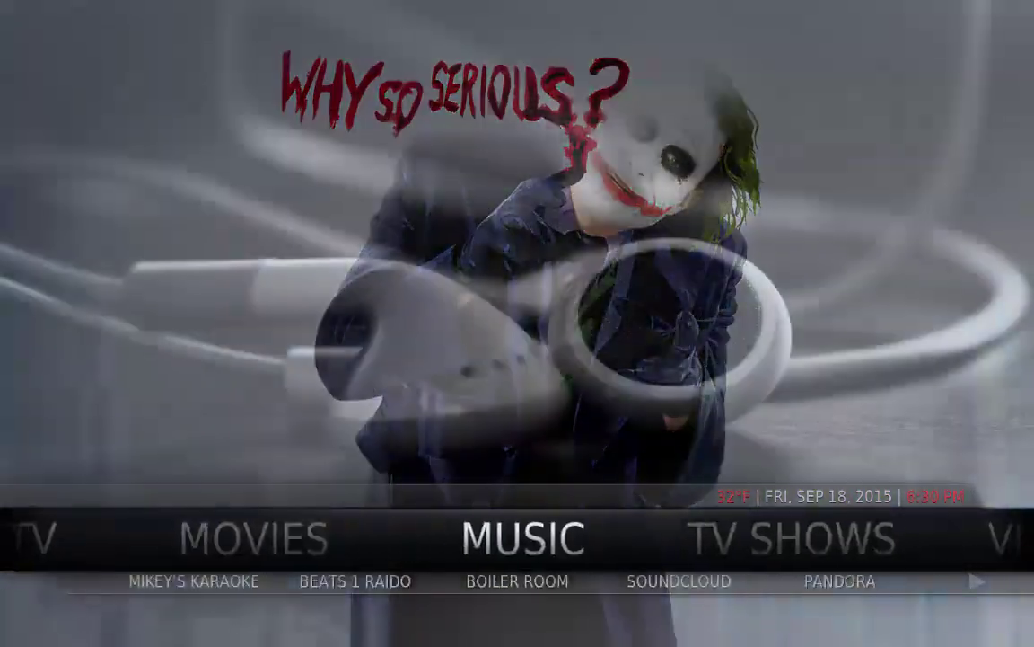
Open the advanced settings creation and editing tool under Add Ons and enter its Edit Settings list.
key(Right)
key(Right)
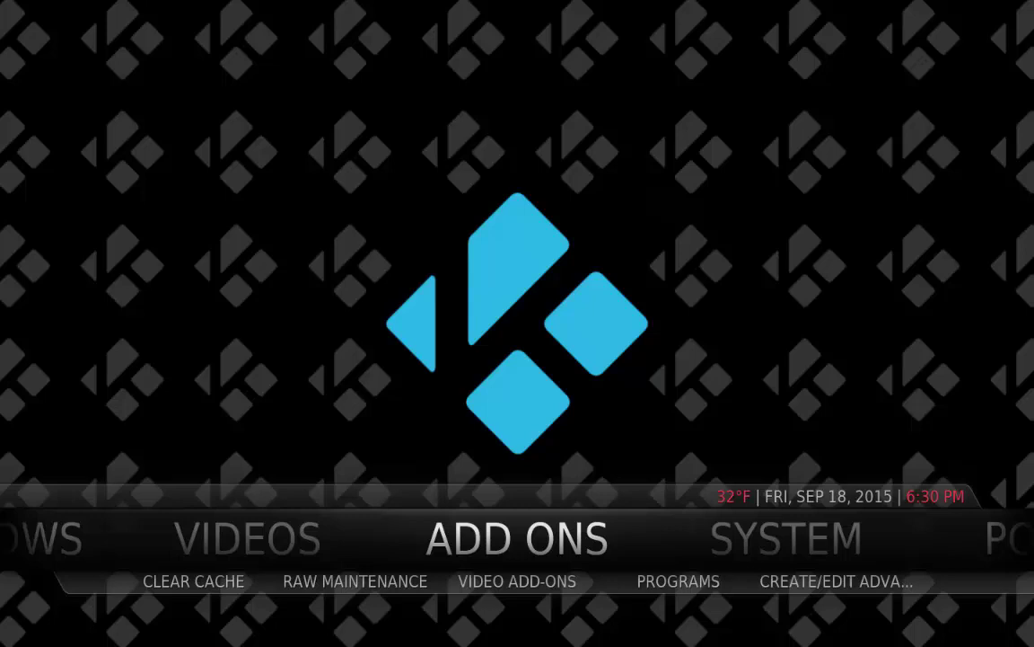
key(Right)
key(Right)
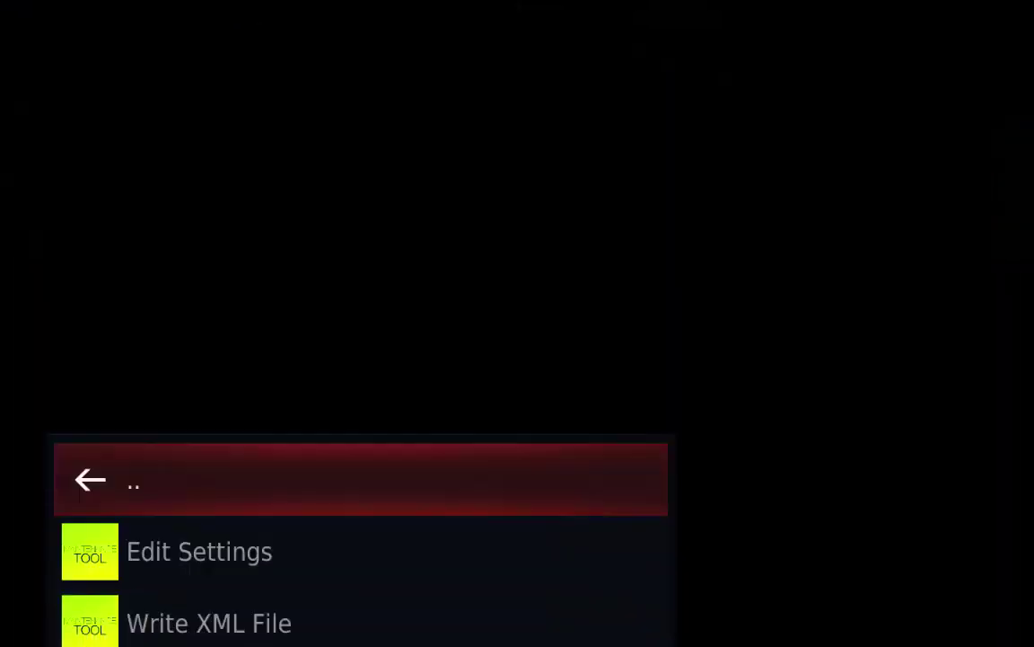
key(Down)
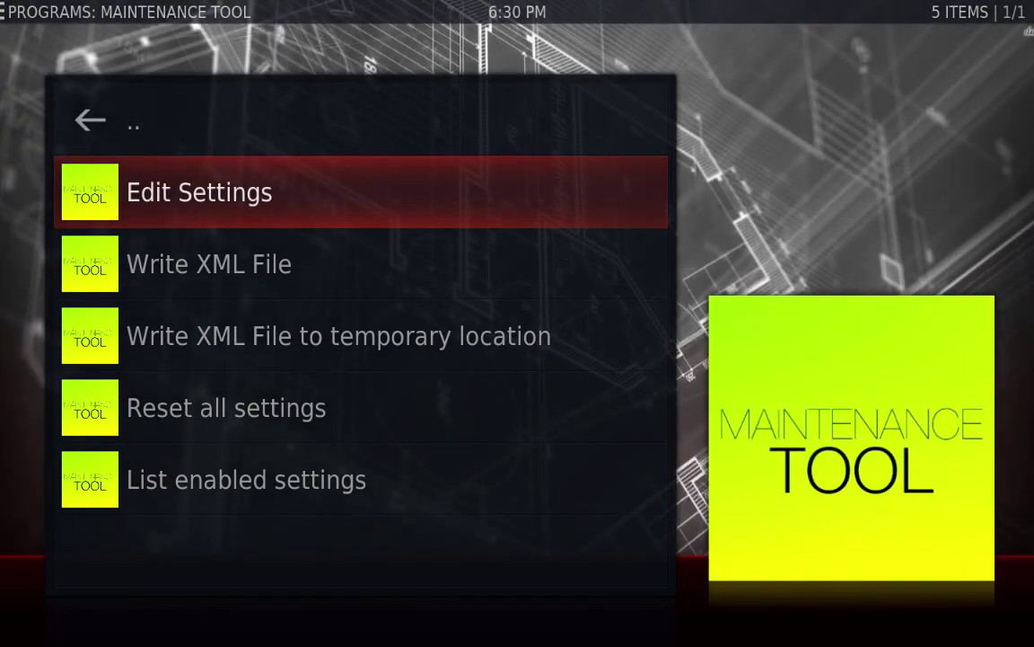
key(Return)
Open the Network group within the Network settings category.
key(Down)
key(Down)
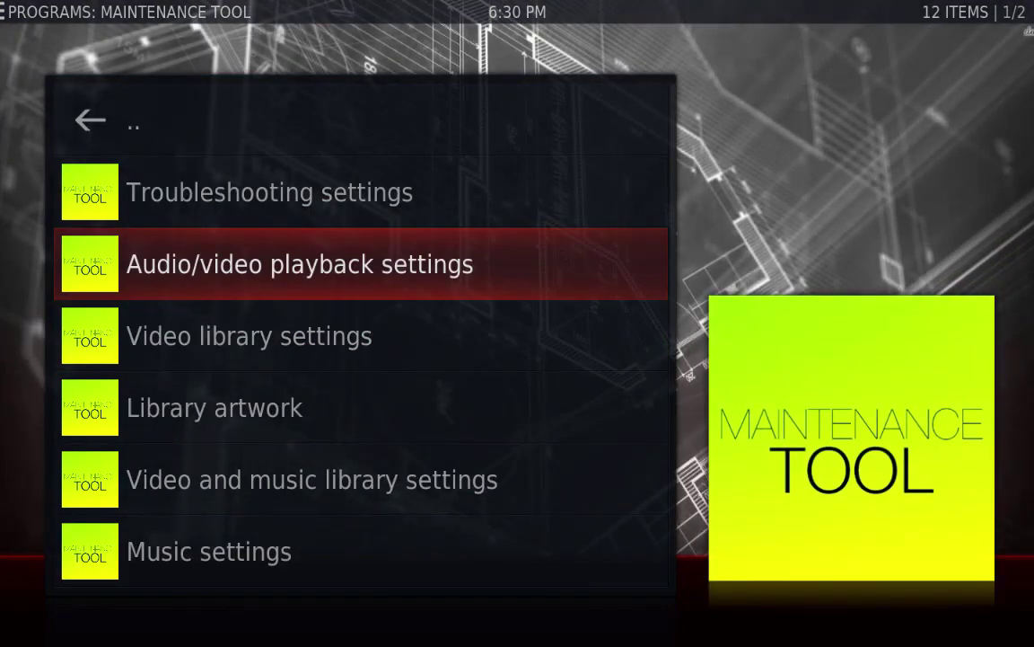
key(Up)
key(Up)
key(Up)
key(Up)
key(Up)
key(Up)
key(Up)
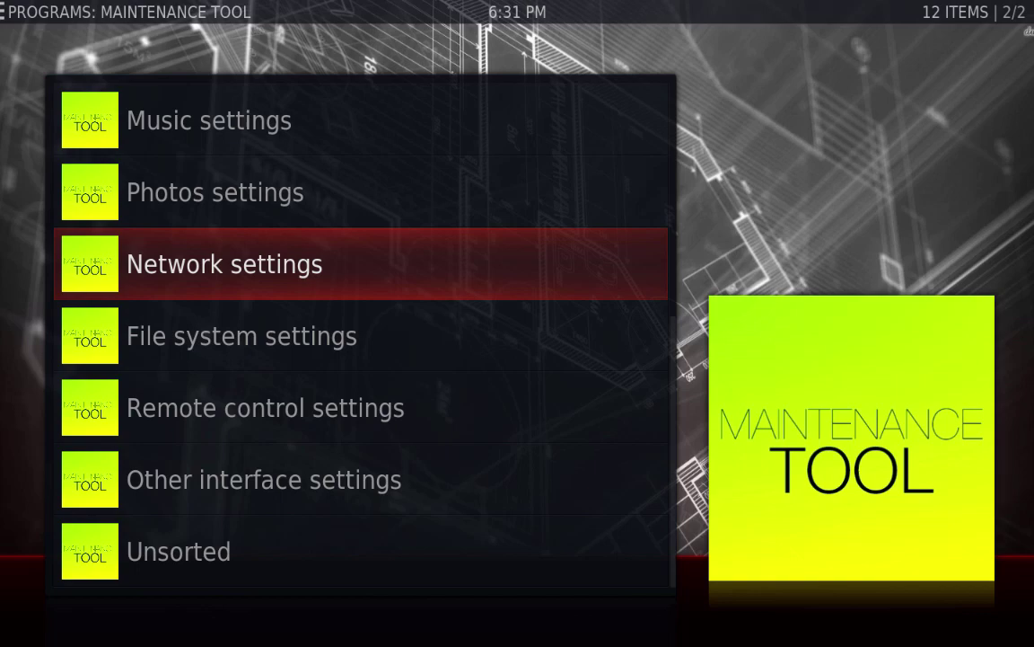
key(Return)
key(Down)
key(Down)
key(Return)
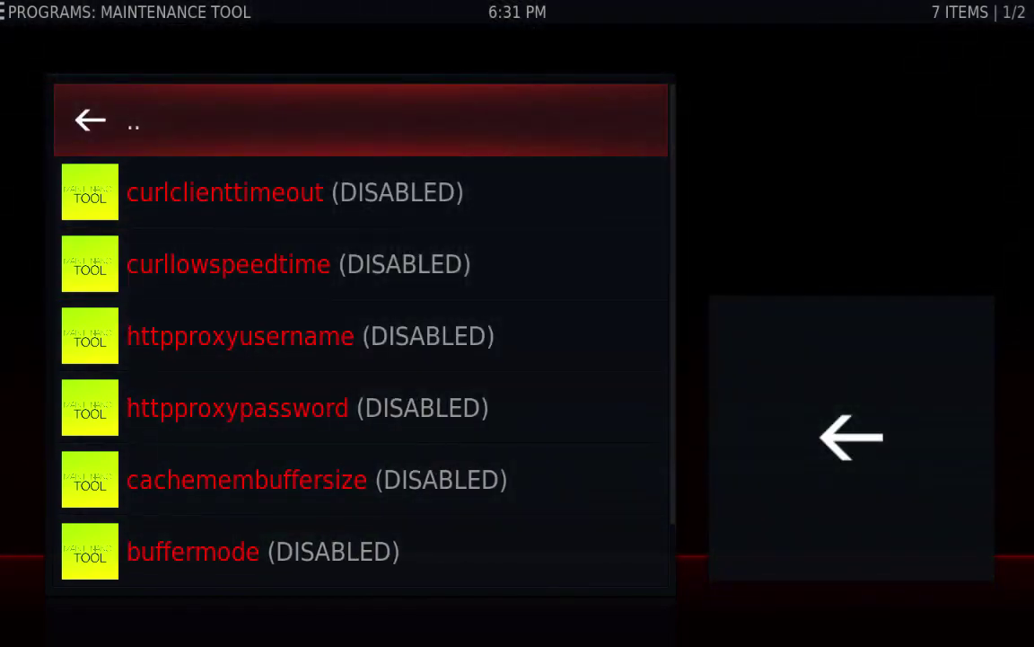
Look over the cachemembuffersize, buffermode and readbufferfactor entries in the Network group.
key(Up)
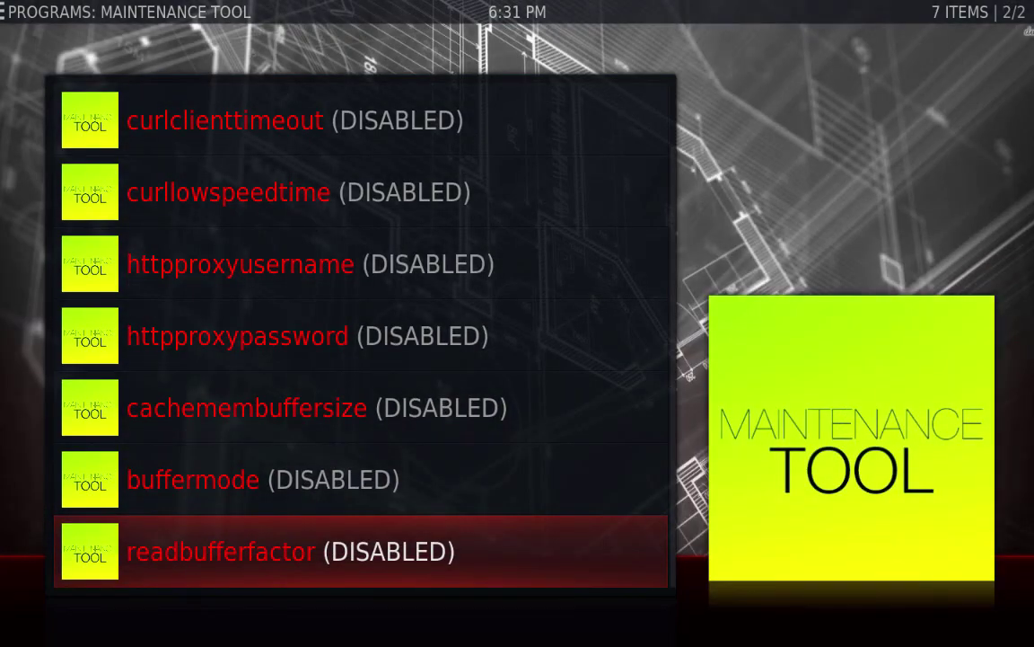
key(Up)
key(Up)
key(Down)
key(Down)
key(Up)
key(Up)
key(Down)
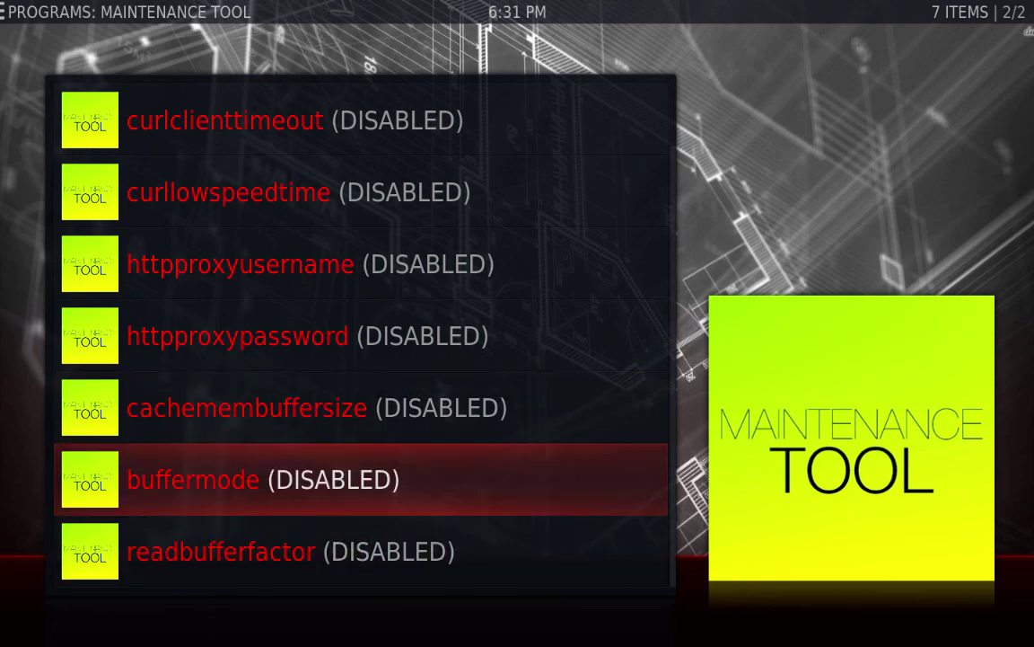
key(Down)
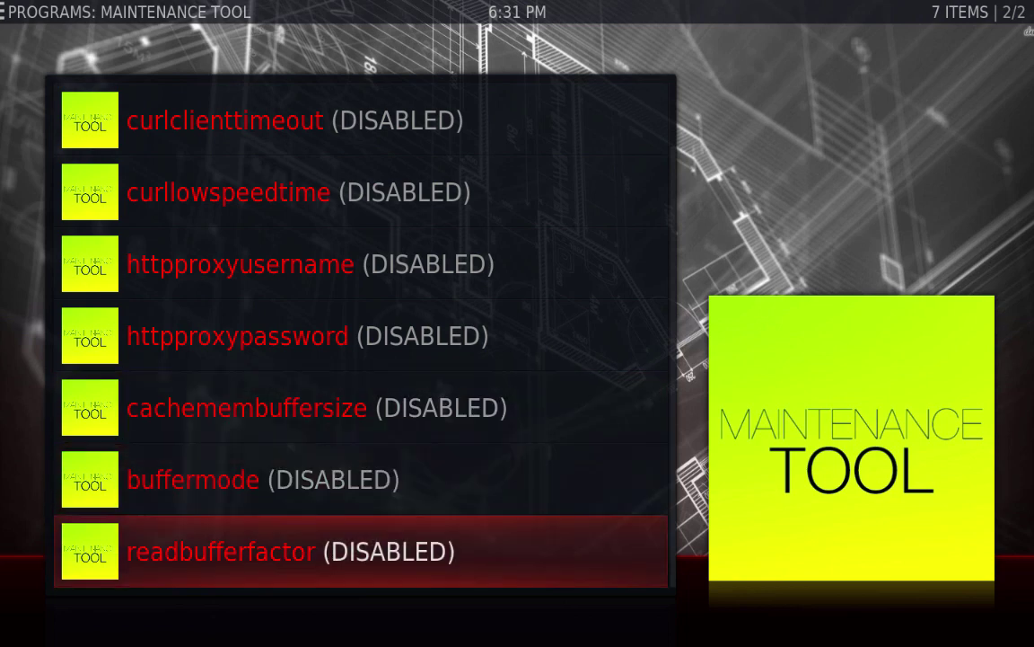
key(Down)
key(Up)
key(Up)
key(Up)
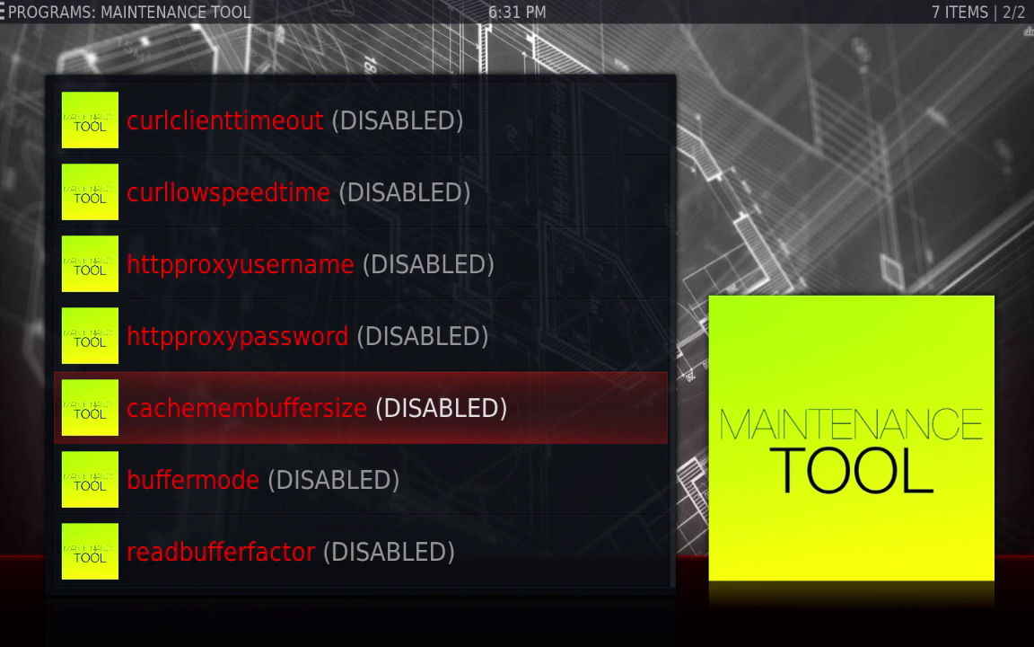
Set the buffermode option to 1.
key(Down)
key(Return)
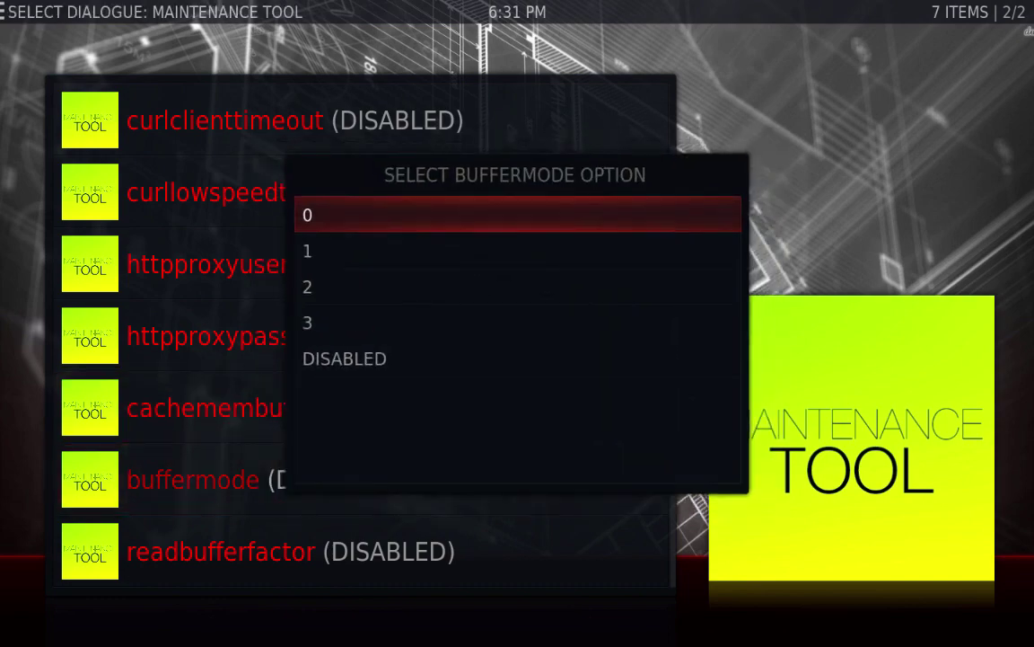
key(Down)
key(Return)
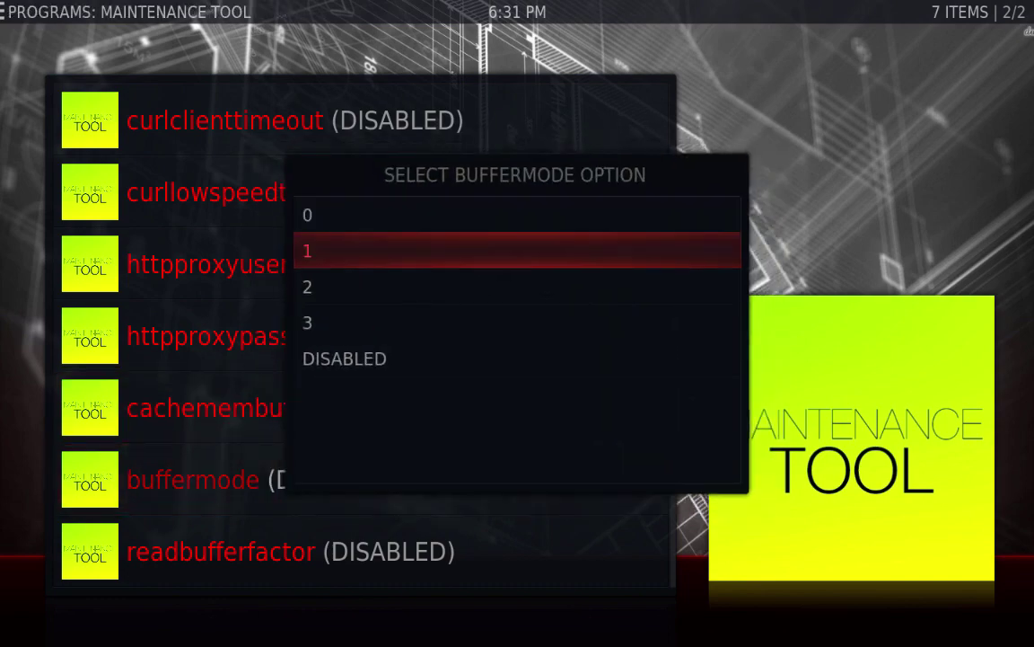
Replace the readbufferfactor value with 4.0.
key(Up)
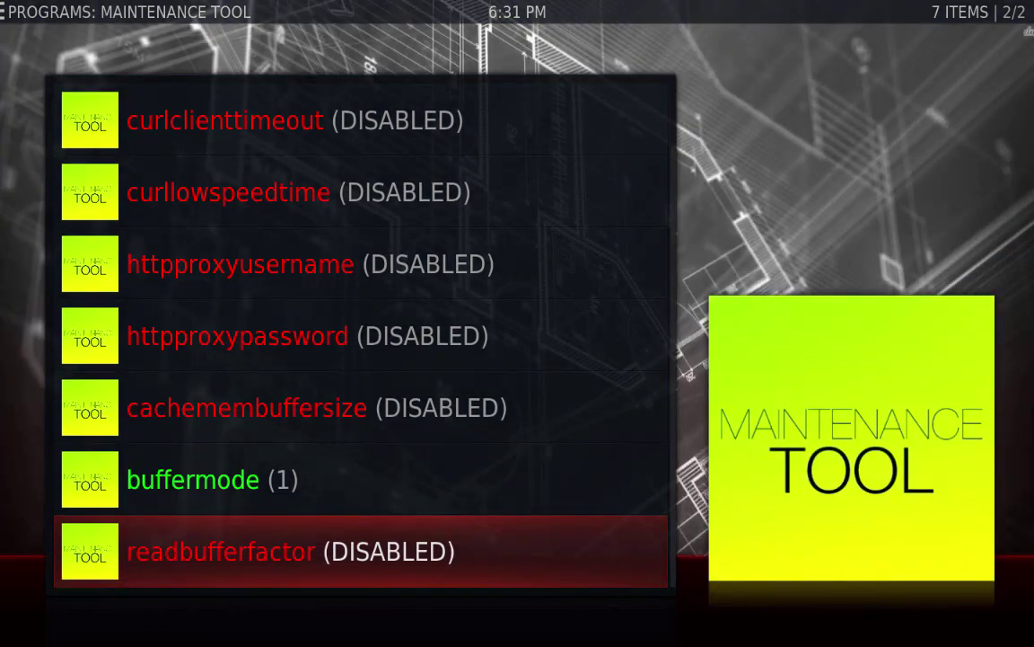
key(Return)
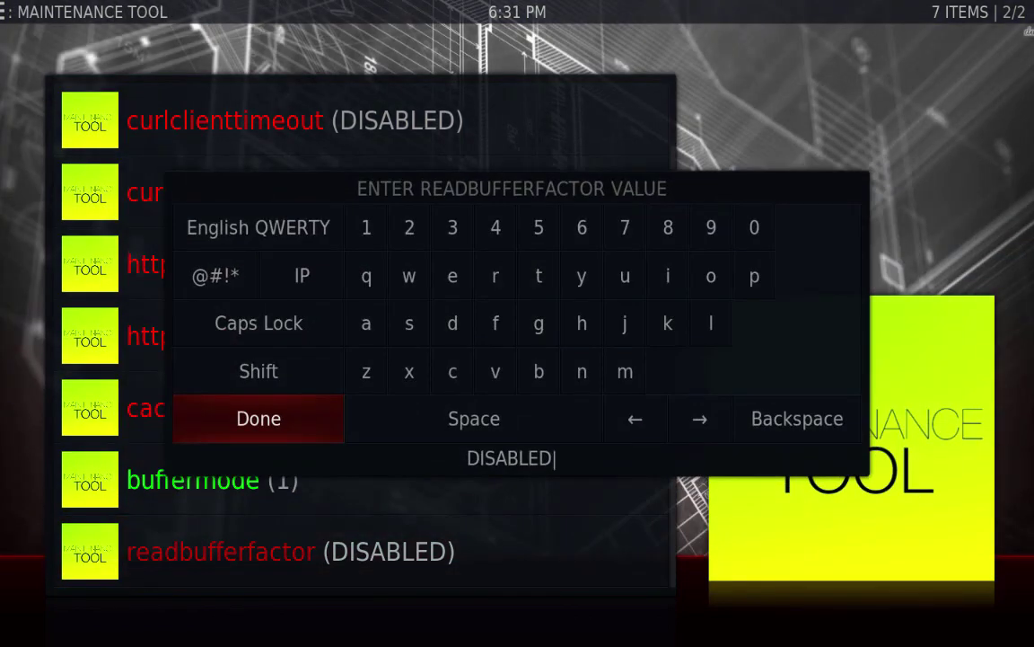
key(BackSpace)
key(BackSpace)
key(BackSpace)
key(BackSpace)
key(BackSpace)
key(BackSpace)
key(BackSpace)
key(BackSpace)
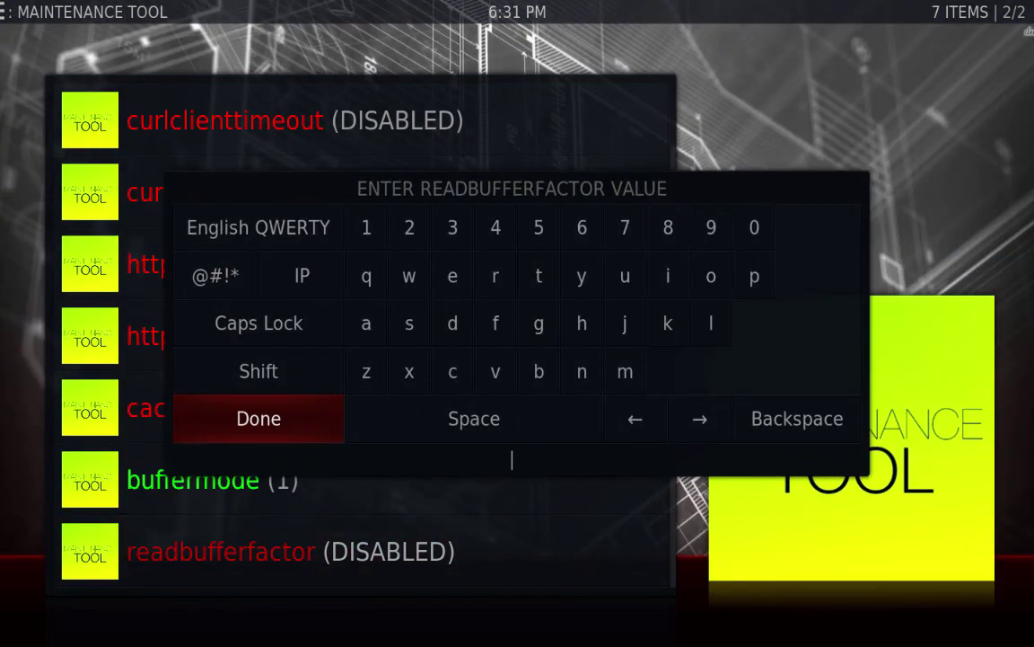
text(4.0)
key(Return)
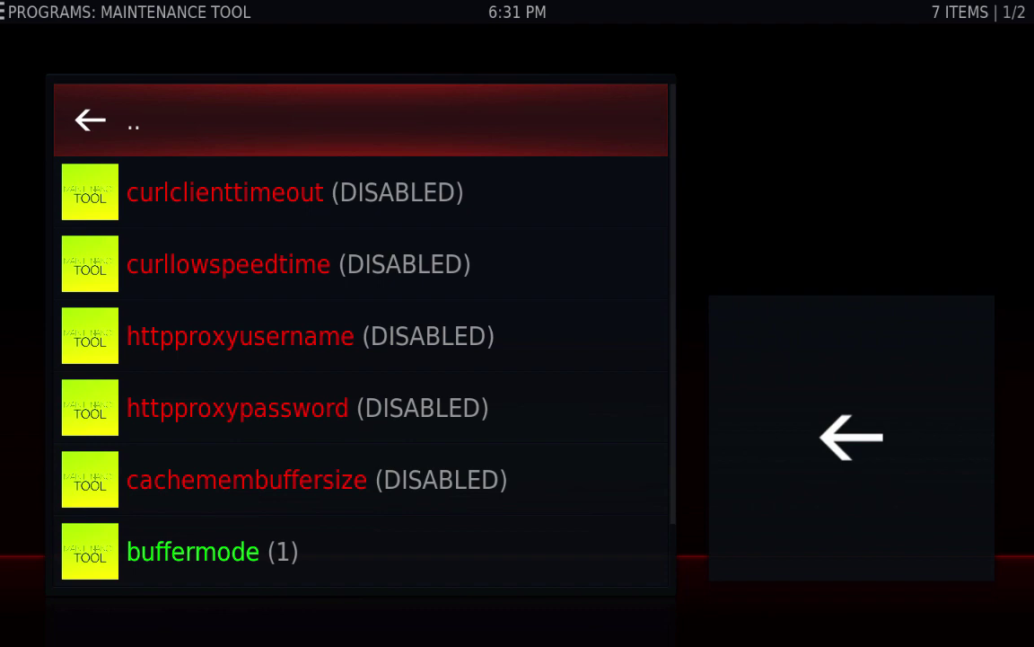
Replace the cachemembuffersize value with 209715200.
key(Down)
key(Down)
key(Down)
key(Down)
key(Down)
key(Down)
key(Down)
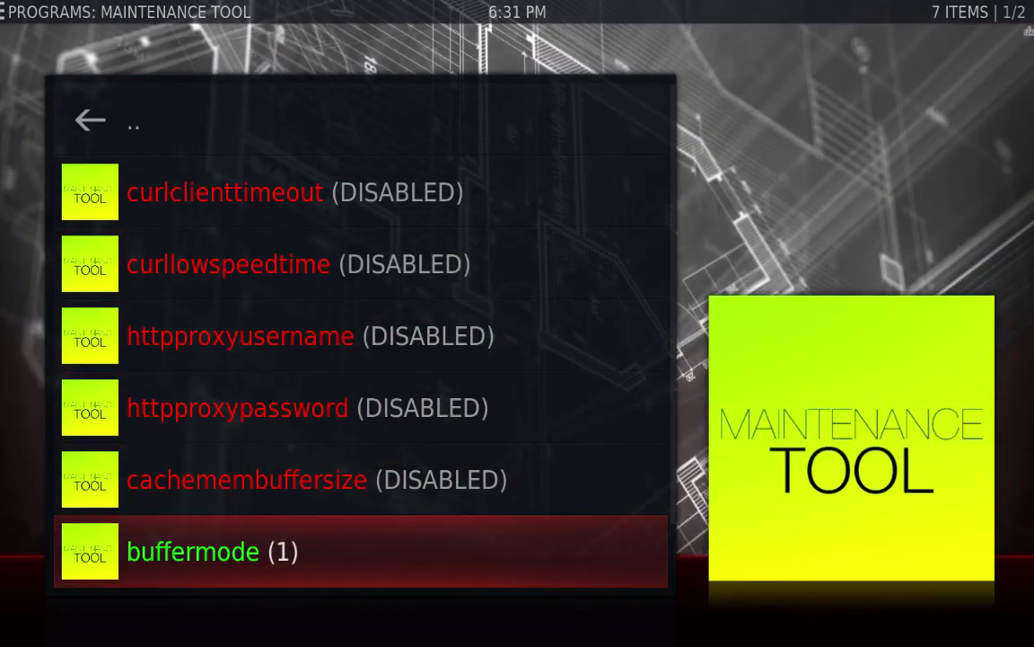
key(Up)
key(Up)
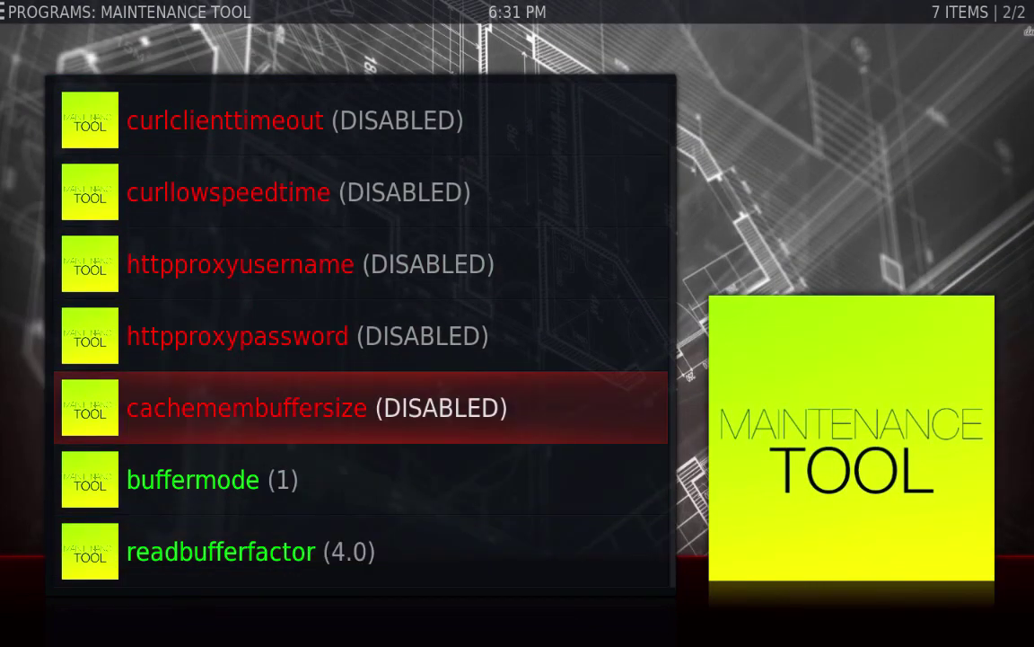
key(Return)
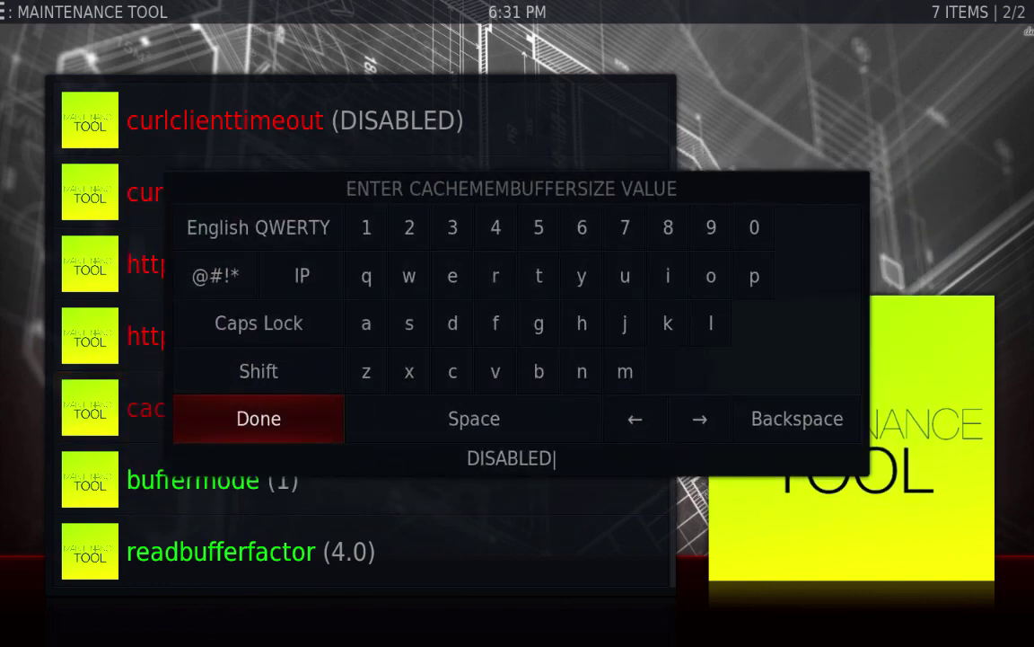
key(BackSpace)
key(BackSpace)
key(BackSpace)
key(BackSpace)
key(BackSpace)
key(BackSpace)
key(BackSpace)
key(BackSpace)
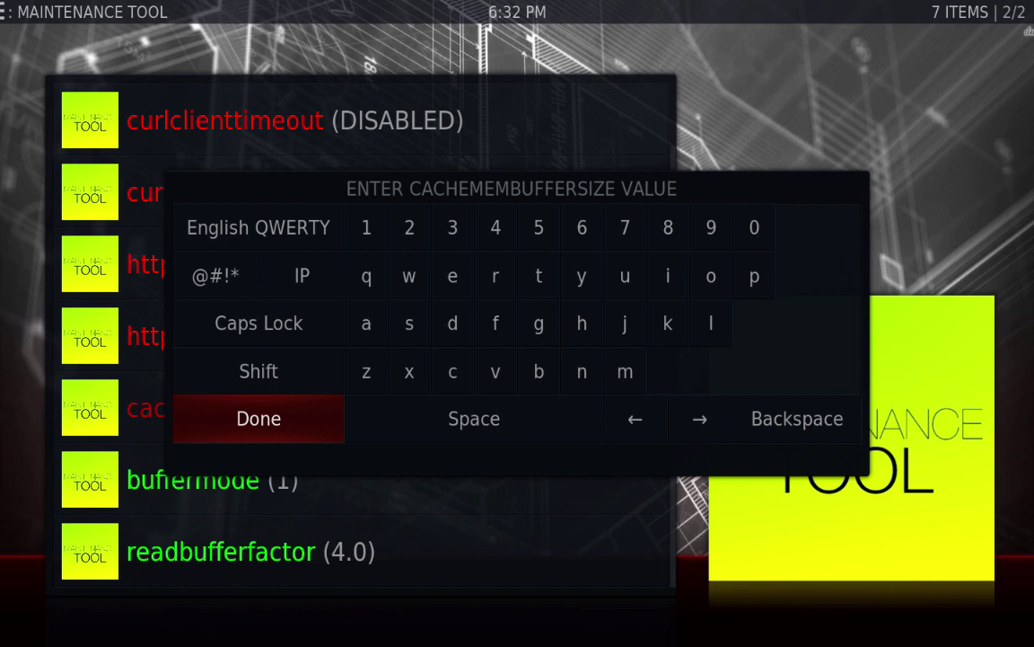
text(2097152)
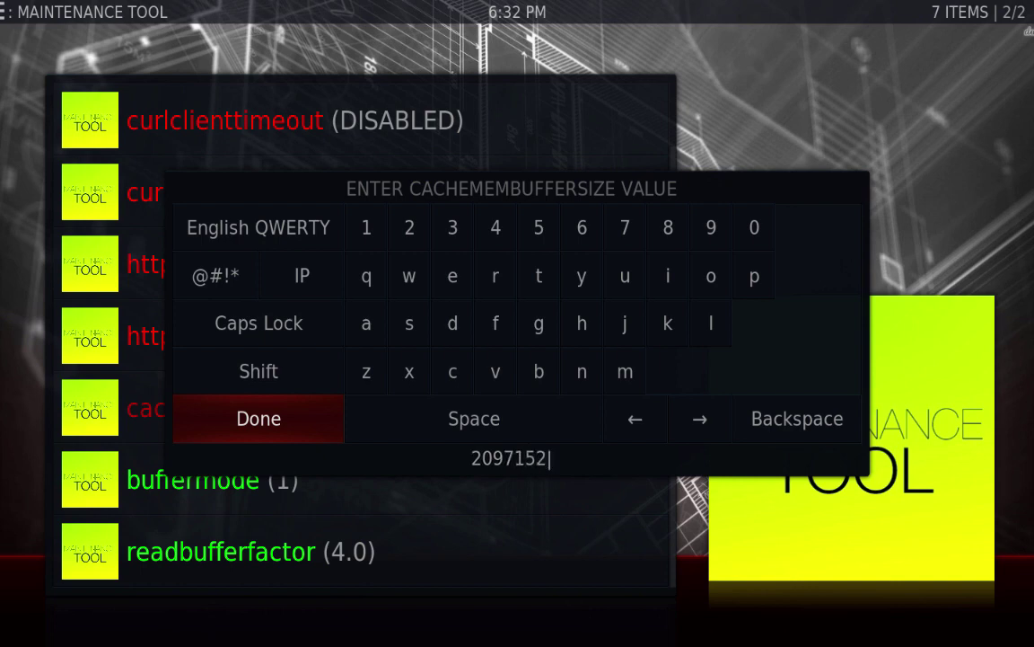
text(00)
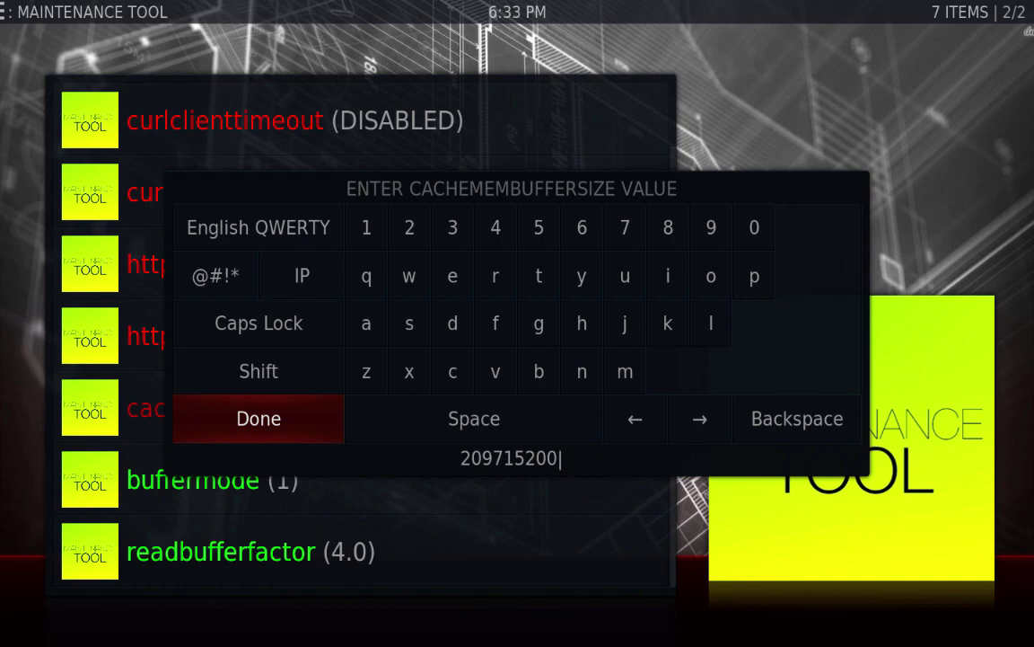
key(Return)
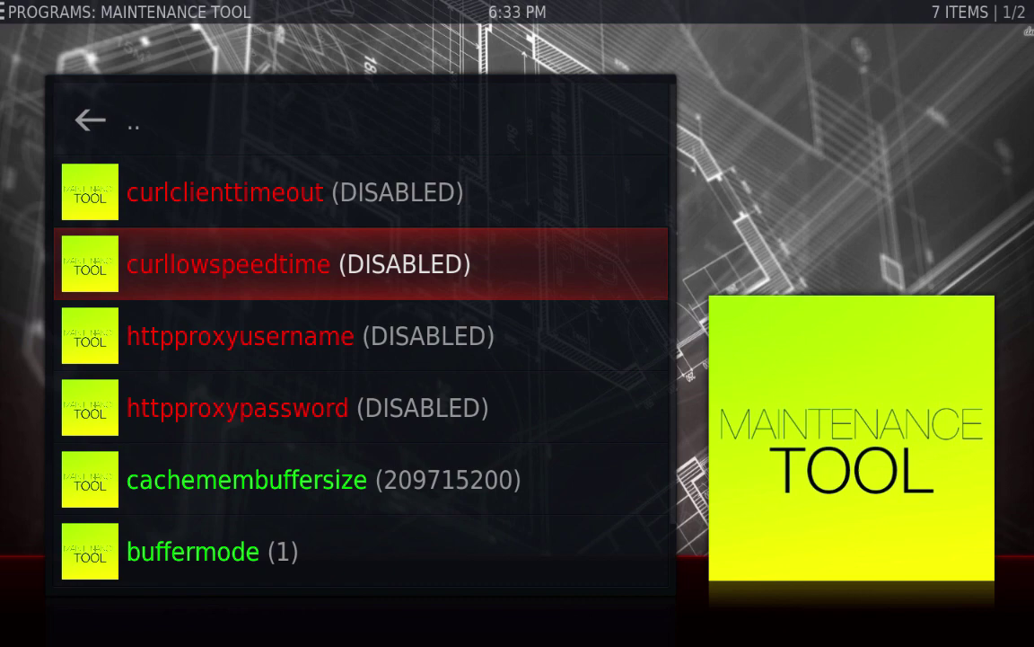
Go back from the Network group to the main list of the advanced settings tool.
key(Up)
key(Up)
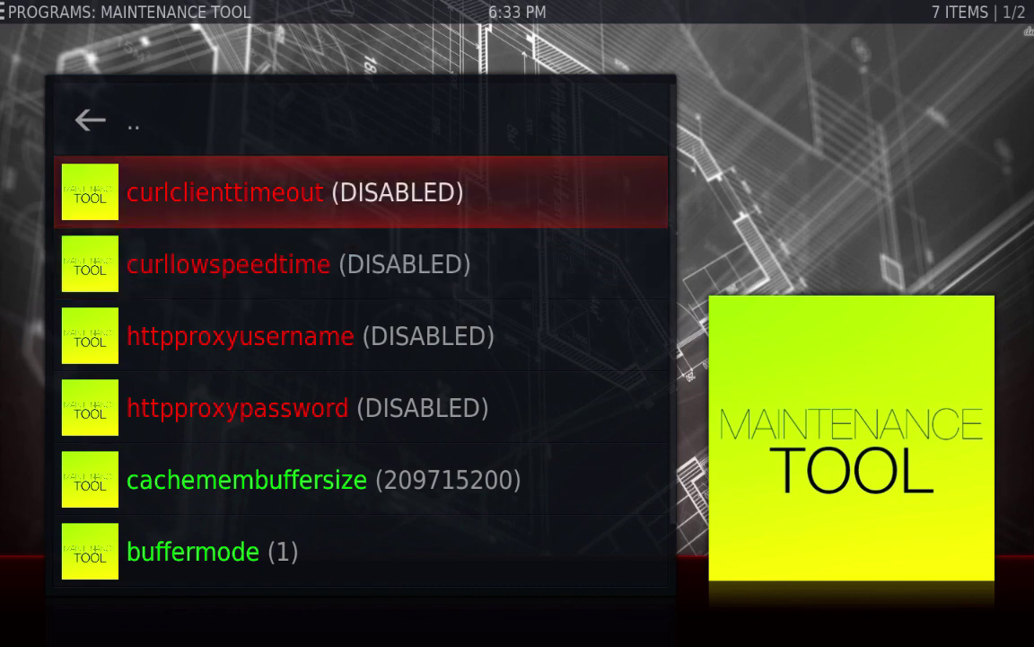
key(Return)
key(Up)
key(Up)
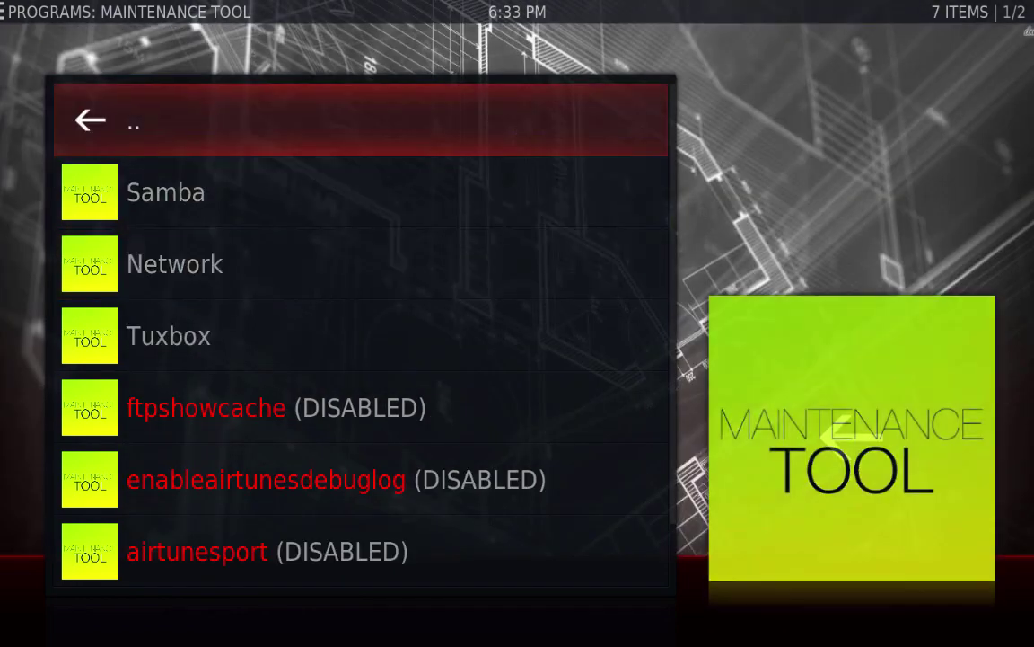
key(Return)
key(Down)
key(Down)
key(Down)
key(Down)
key(Down)
key(Down)
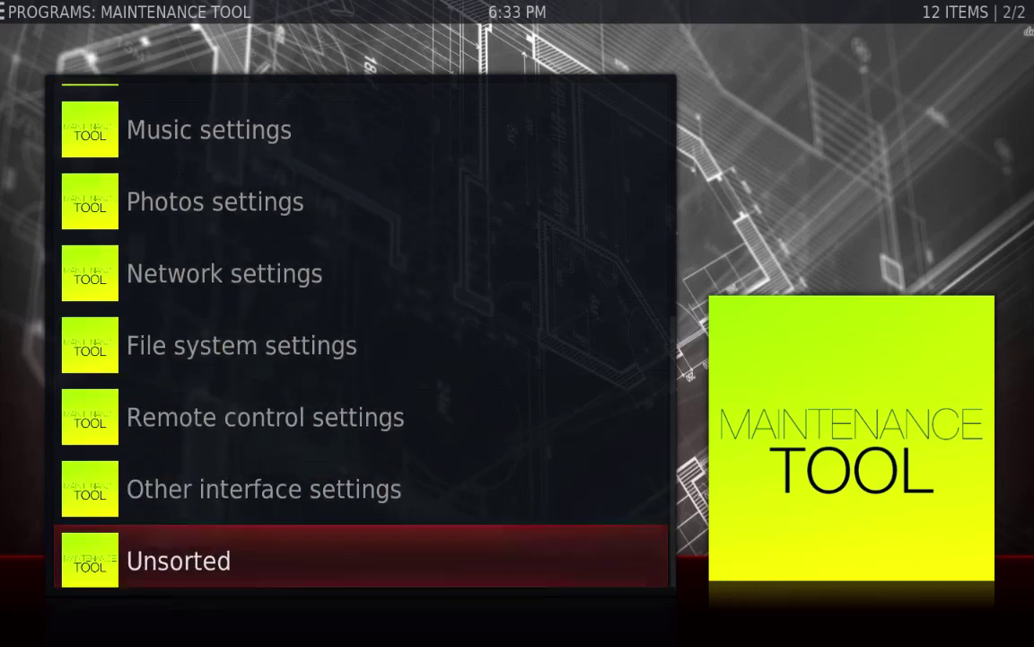
key(Up)
key(Return)
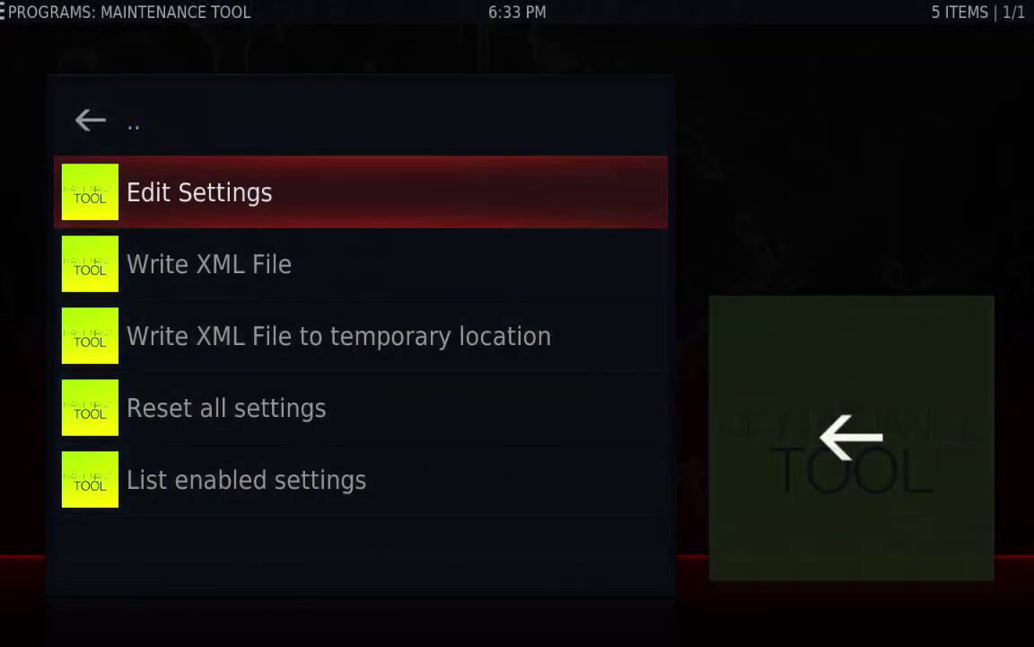
Write the configured settings to the XML file and view the active advancedsettings.xml.
key(Down)
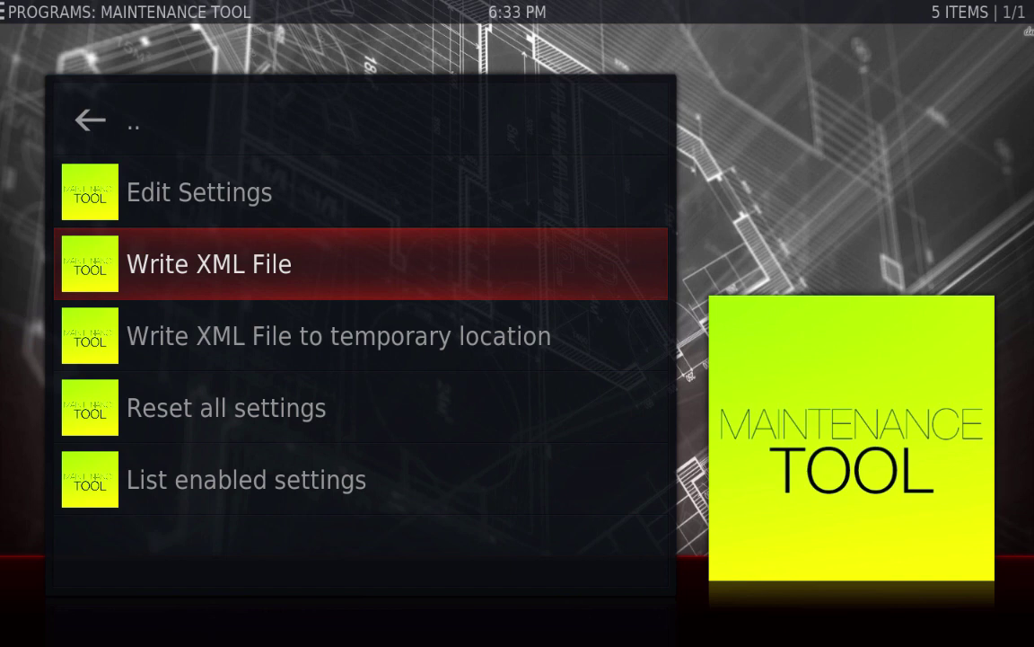
key(Return)
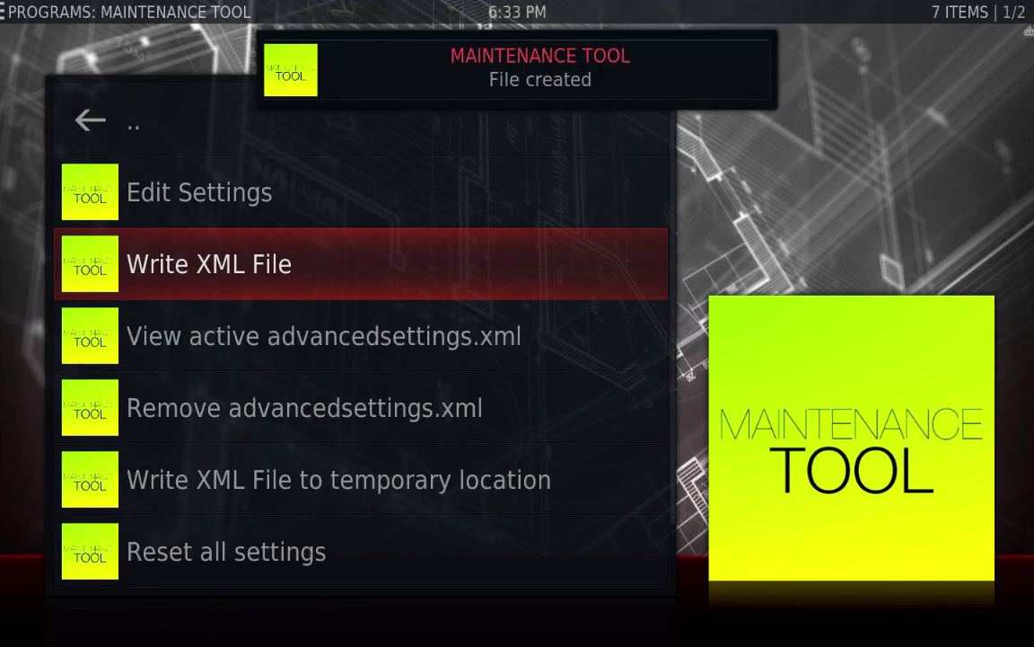
key(Down)
key(Return)
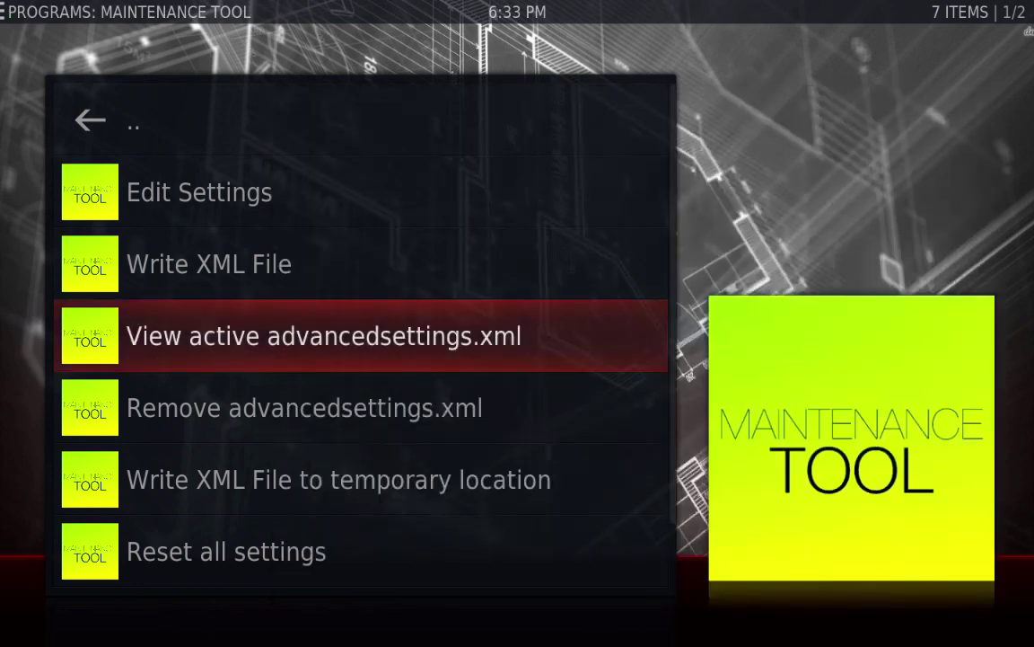
Reopen the Network group under Network settings in the settings editor to review the buffer entries.
key(Up)
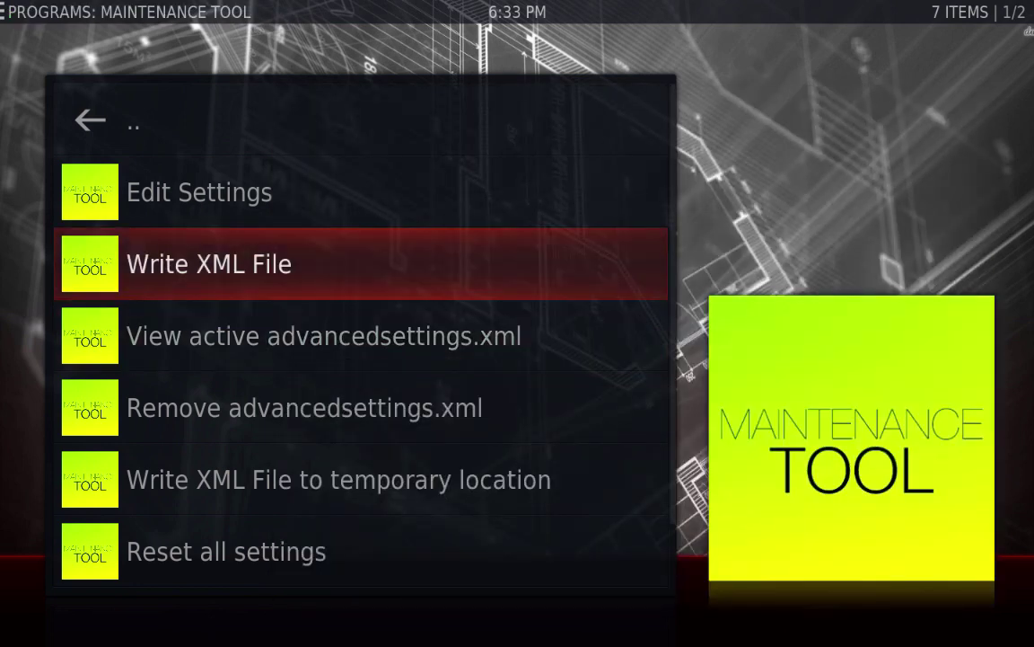
key(Up)
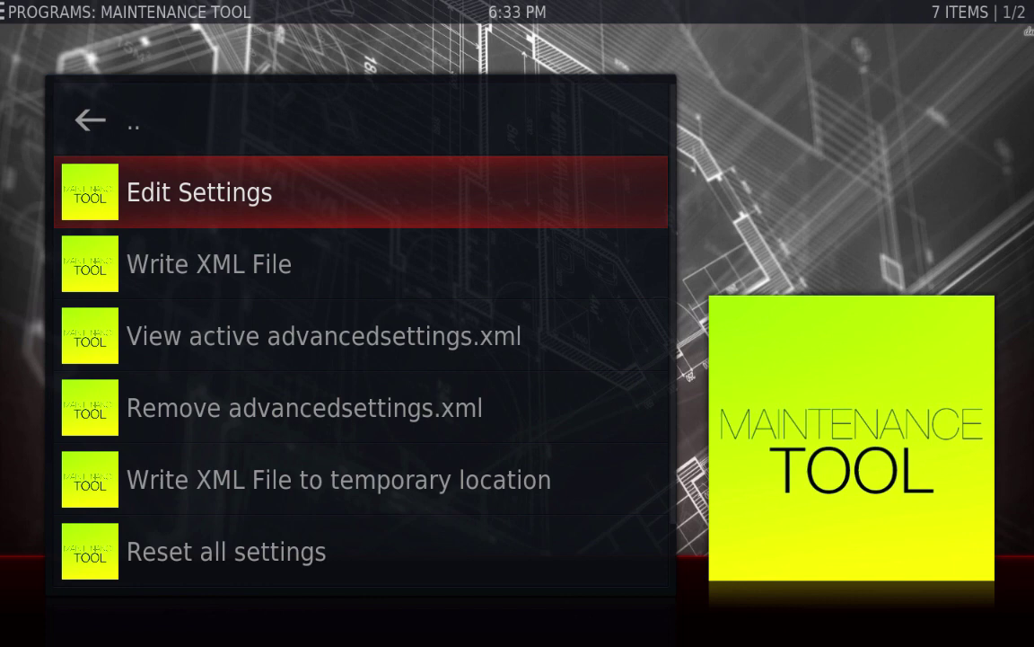
key(Return)
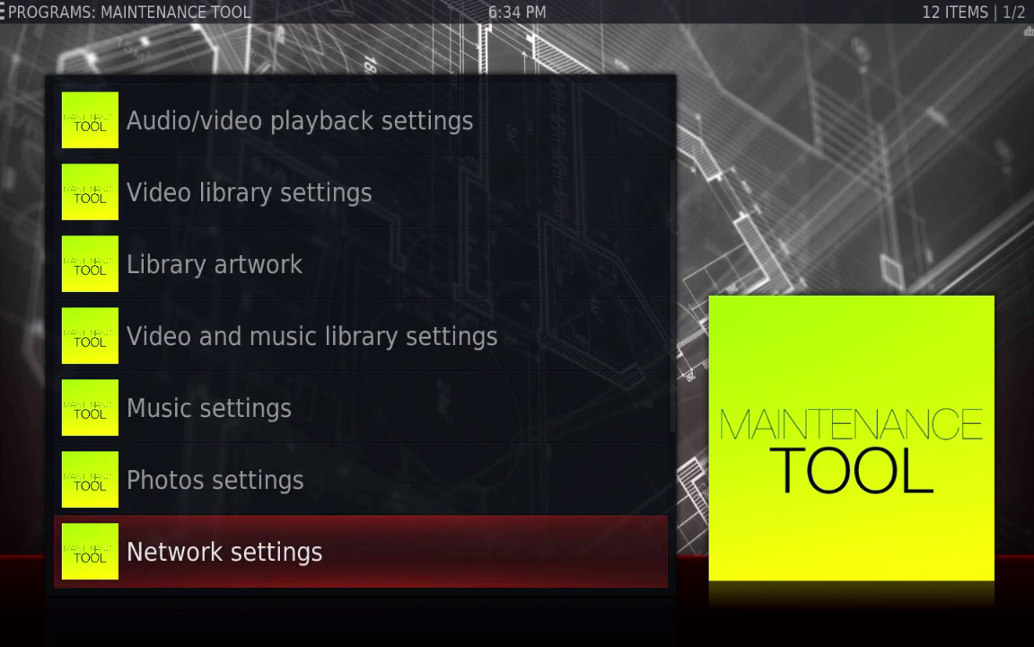
key(Return)
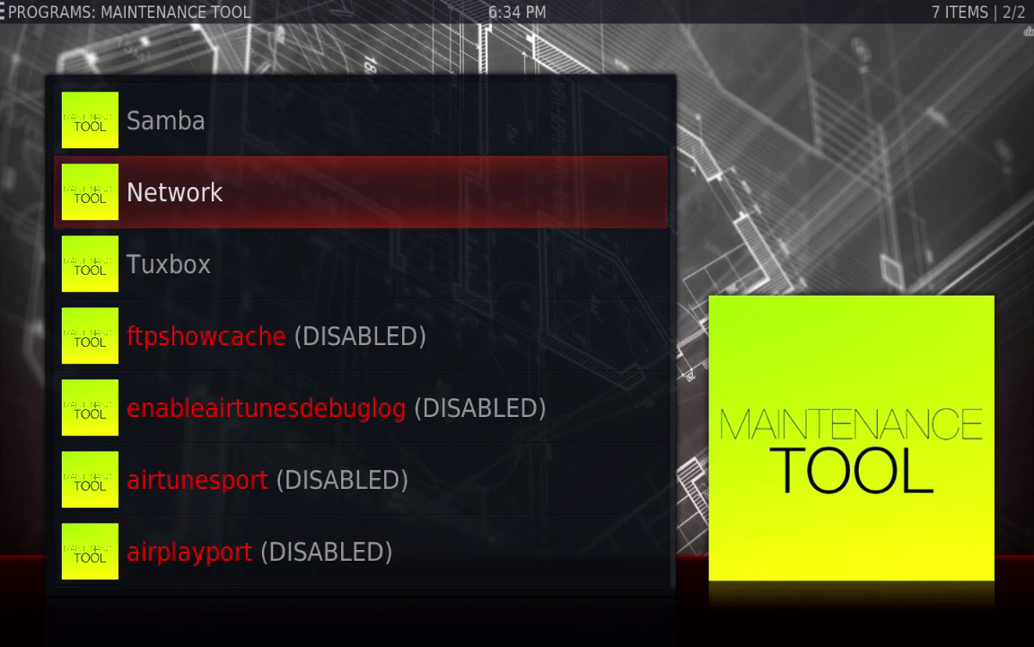
key(Return)
key(Up)
key(Up)
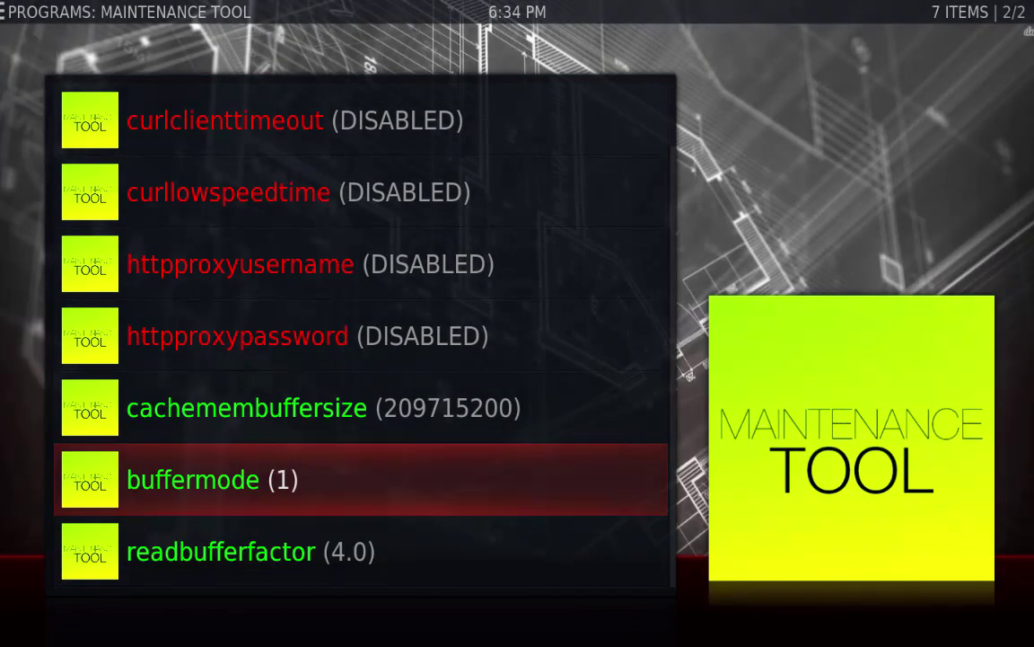
Set the cachemembuffersize value to 409430400.
key(Up)
key(Return)
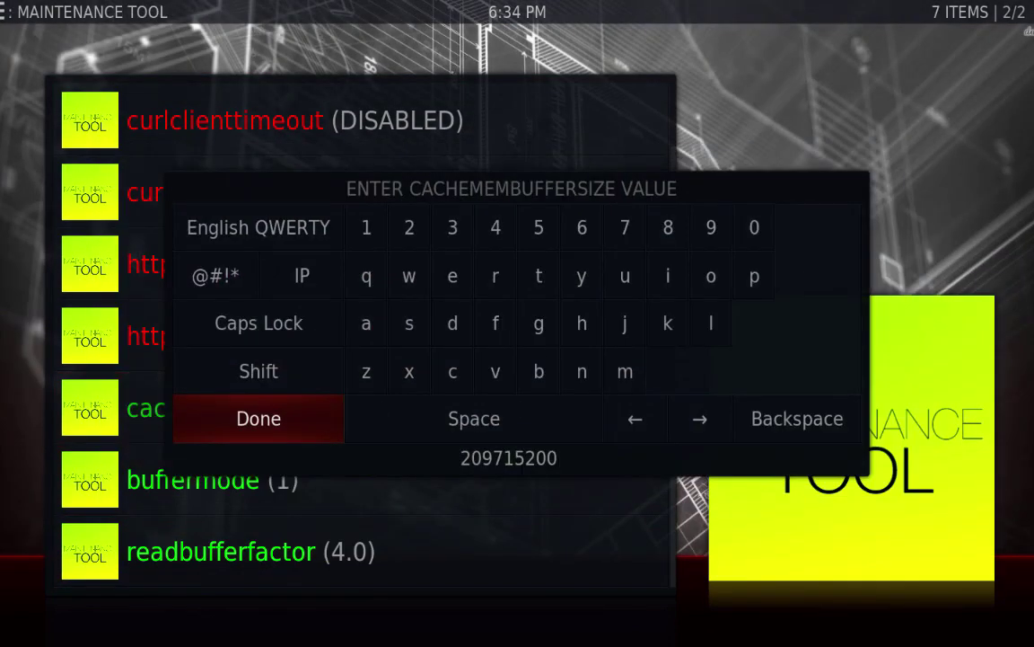
key(BackSpace)
key(BackSpace)
key(BackSpace)
key(BackSpace)
key(BackSpace)
key(BackSpace)
key(BackSpace)
key(BackSpace)
key(BackSpace)
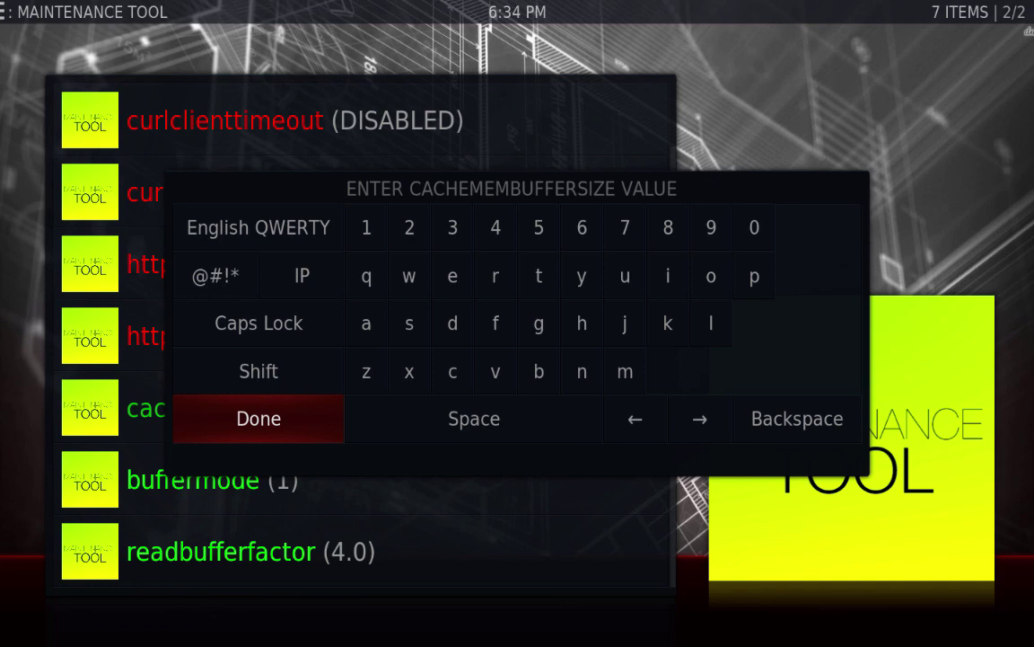
text(4094305)
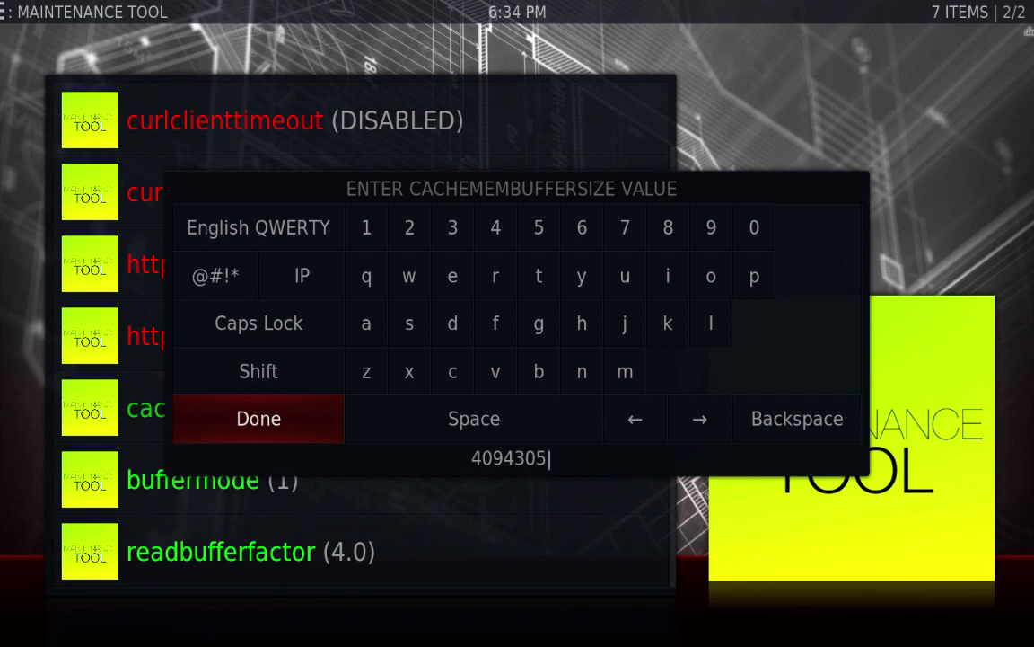
key(BackSpace)
text(400)
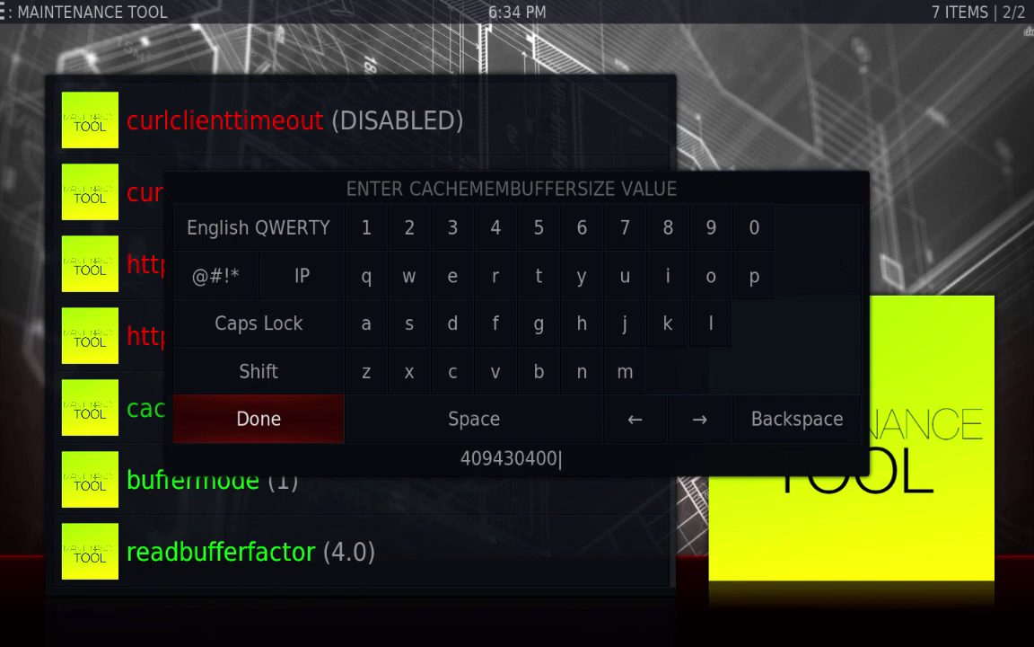
key(Return)
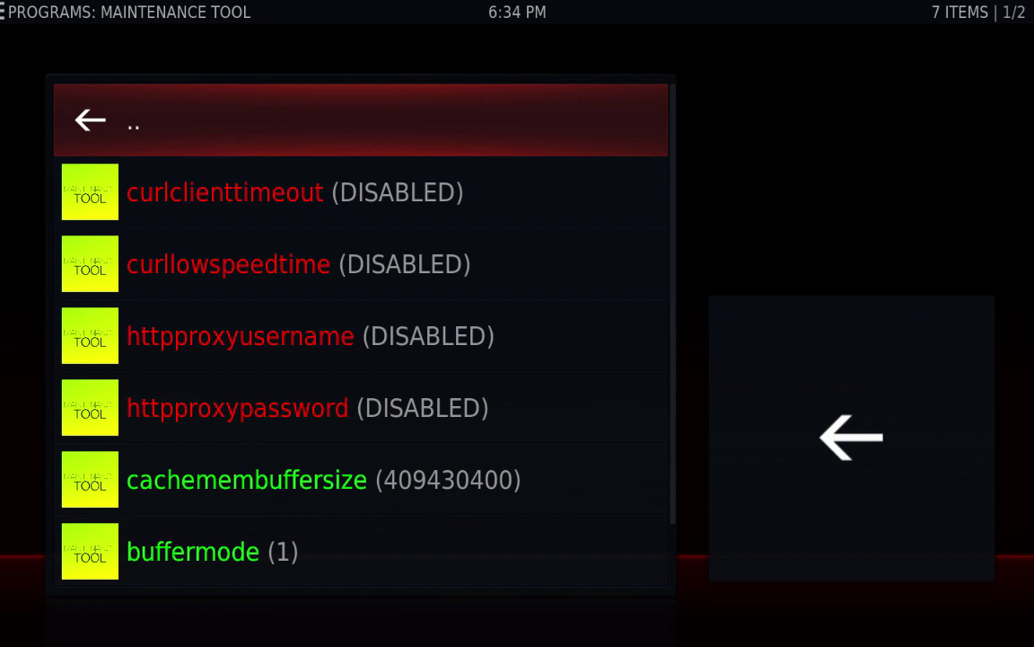
Go back from the Network group through the settings categories to the main list of the advanced settings tool.
key(Return)
key(Up)
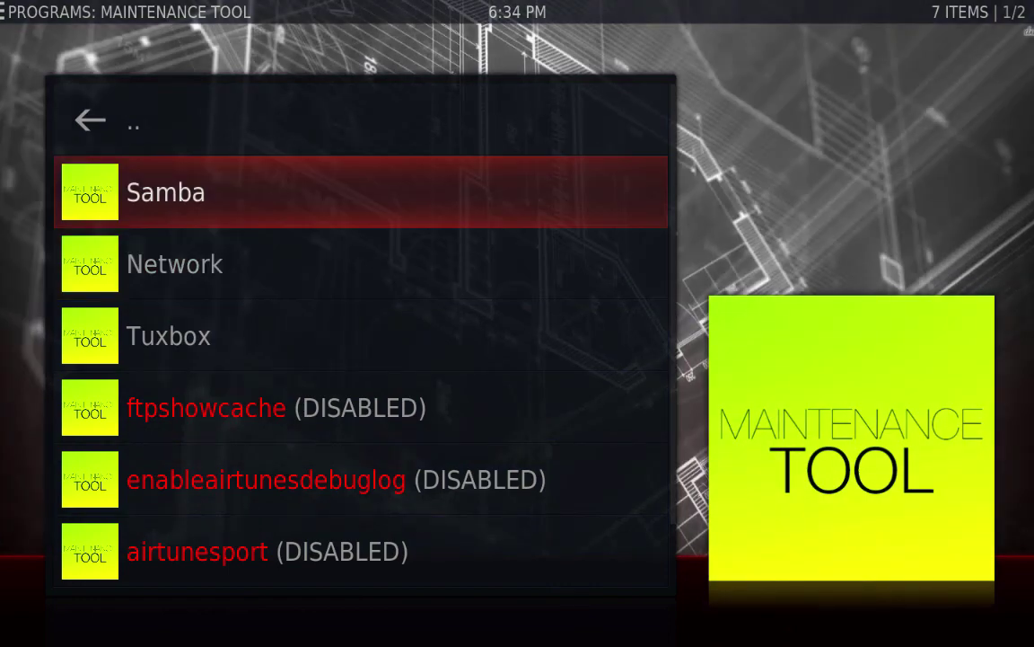
key(Up)
key(Return)
key(Down)
key(Down)
key(Down)
key(Down)
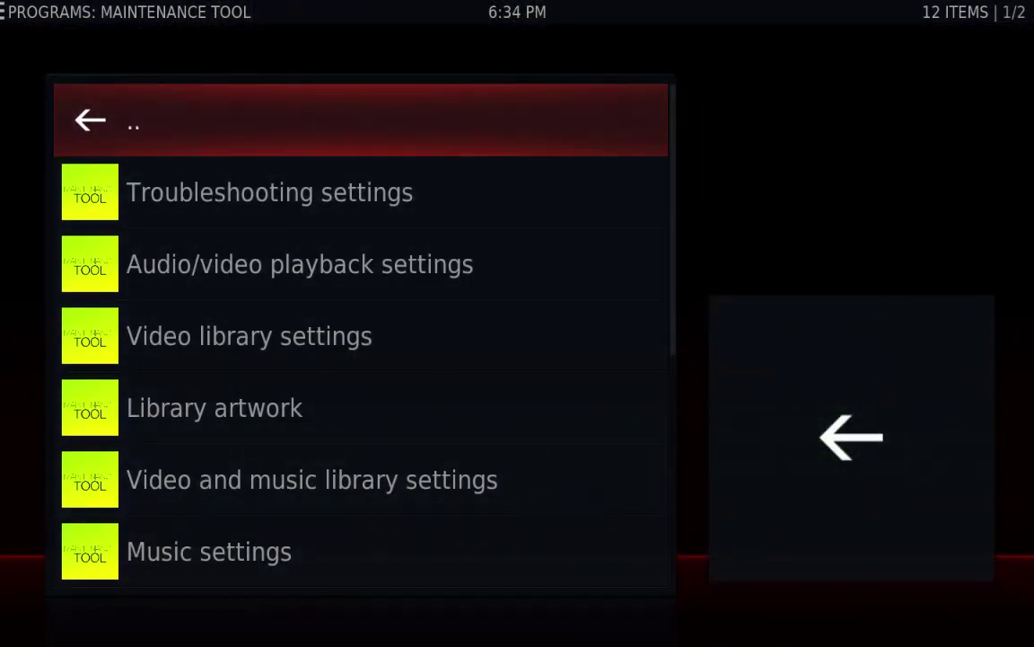
key(Return)
Write the updated settings to the XML file and open the active advancedsettings.xml for viewing.
key(Down)
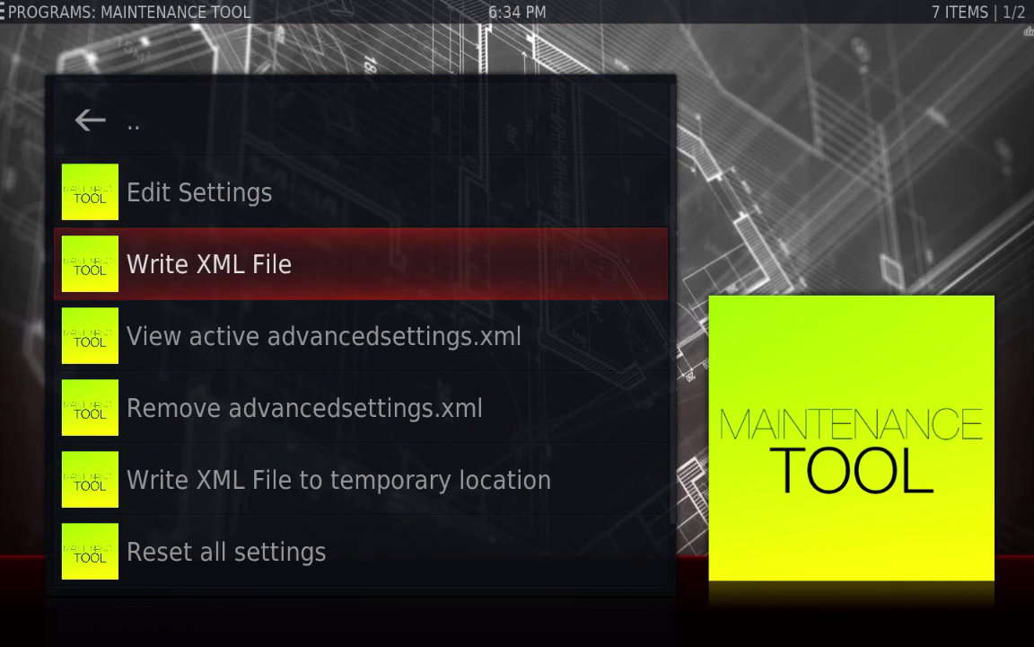
key(Return)
key(Down)
key(Return)
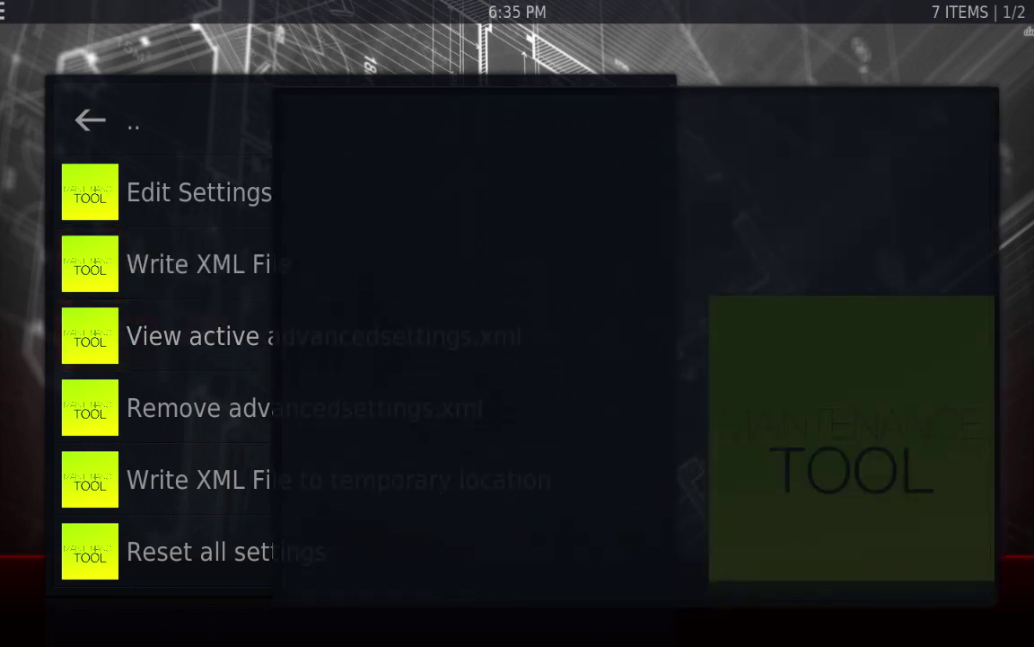